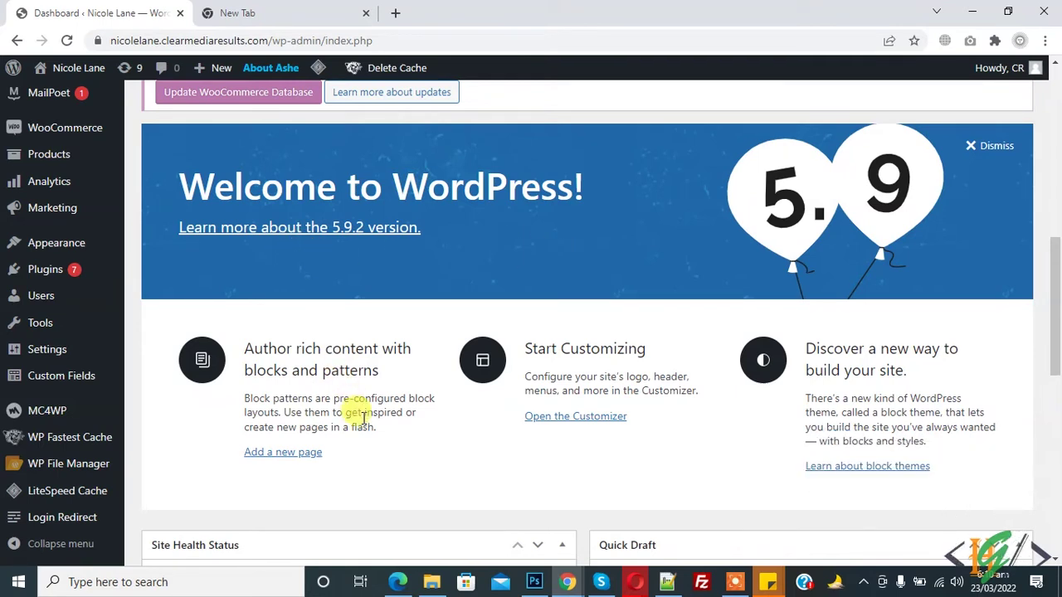
Review the storefront guest checkout form and its Create an account? option, then minimise Edge.
left_click(398, 581)
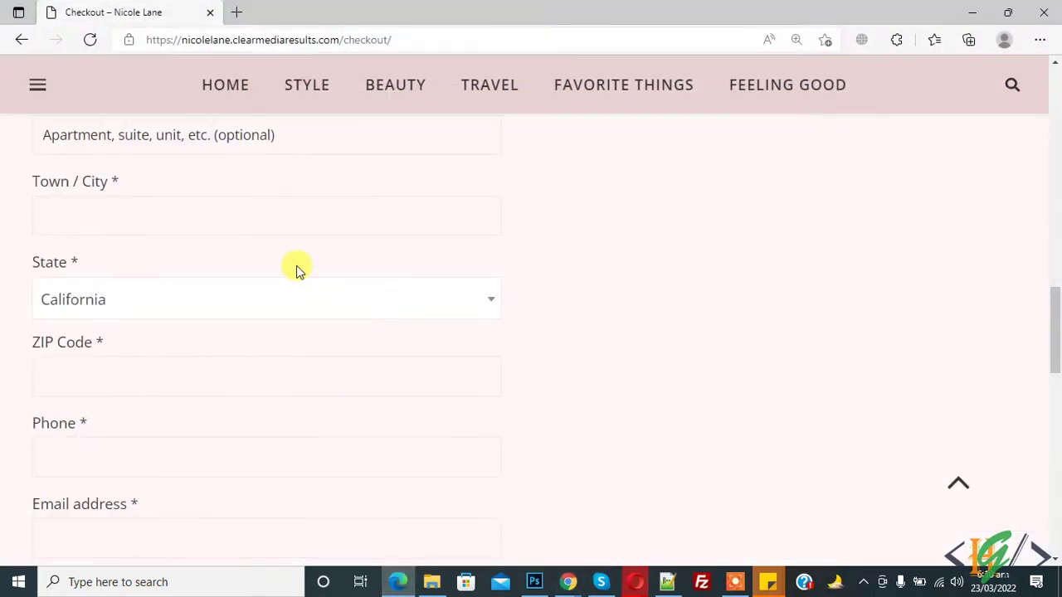
scroll(350, 247, "down", 5)
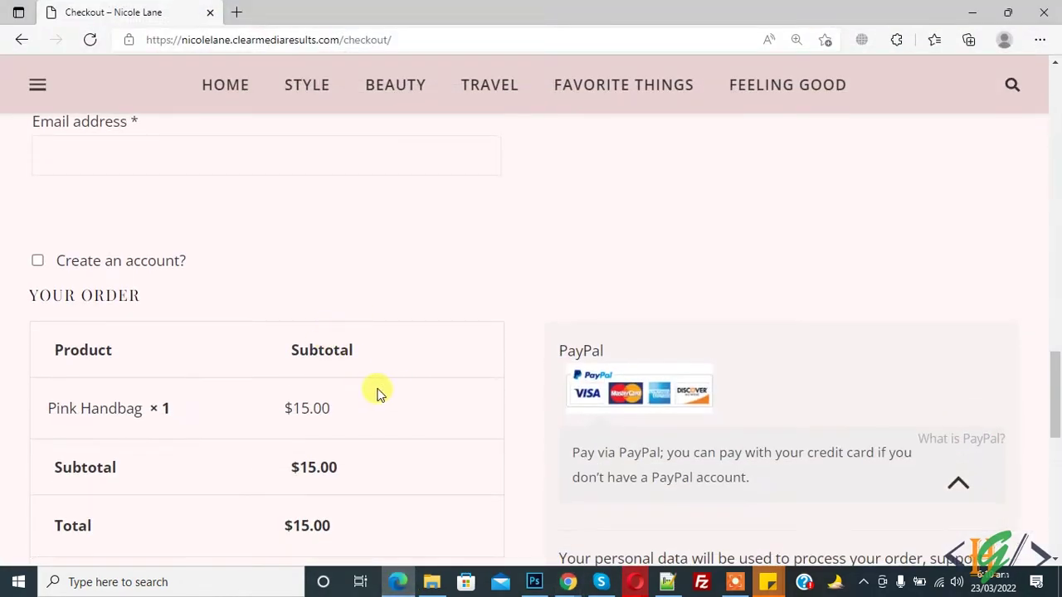
scroll(308, 329, "up", 8)
scroll(331, 294, "up", 4)
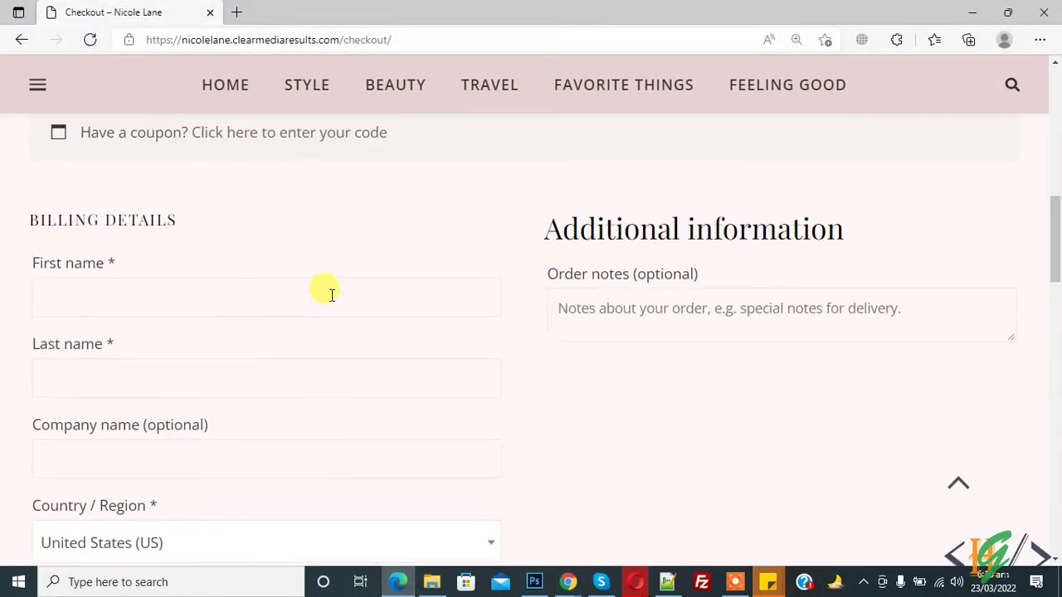
scroll(481, 312, "down", 4)
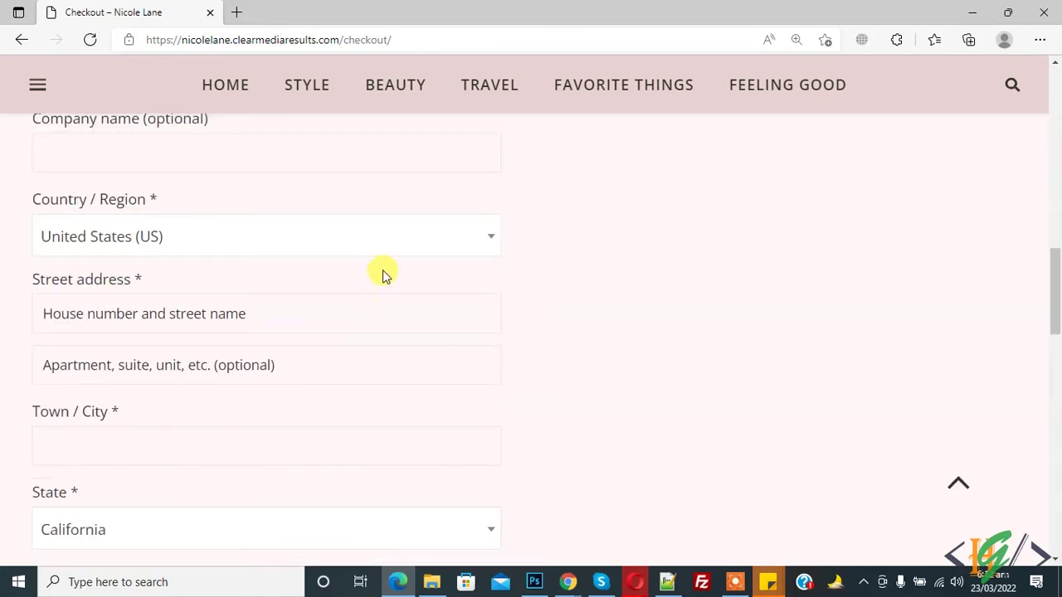
left_click(399, 582)
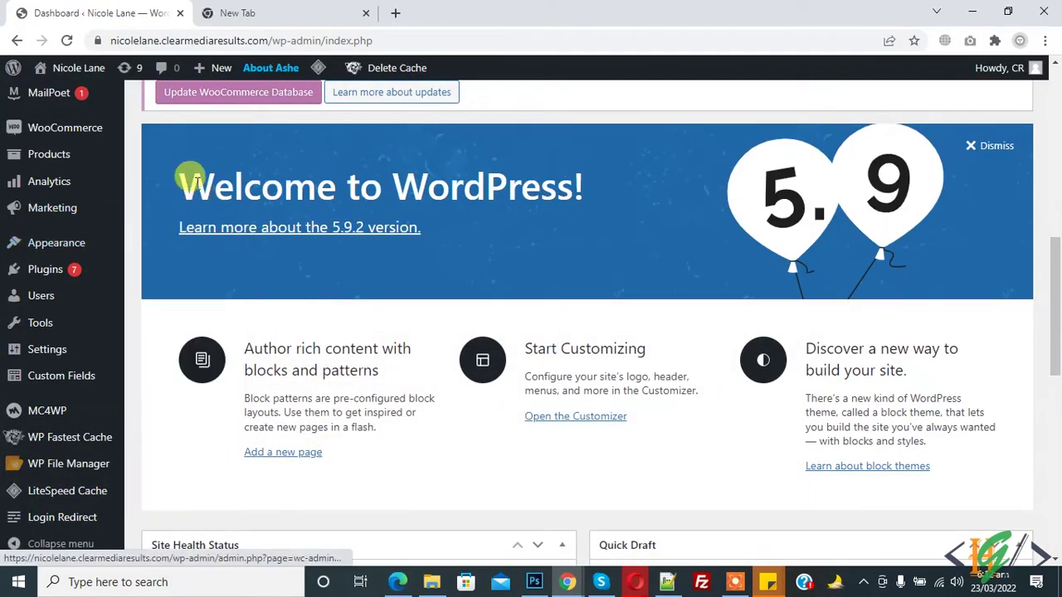
Go to the Accounts & Privacy tab of WooCommerce Settings.
mouse_move(76, 130)
left_click(183, 238)
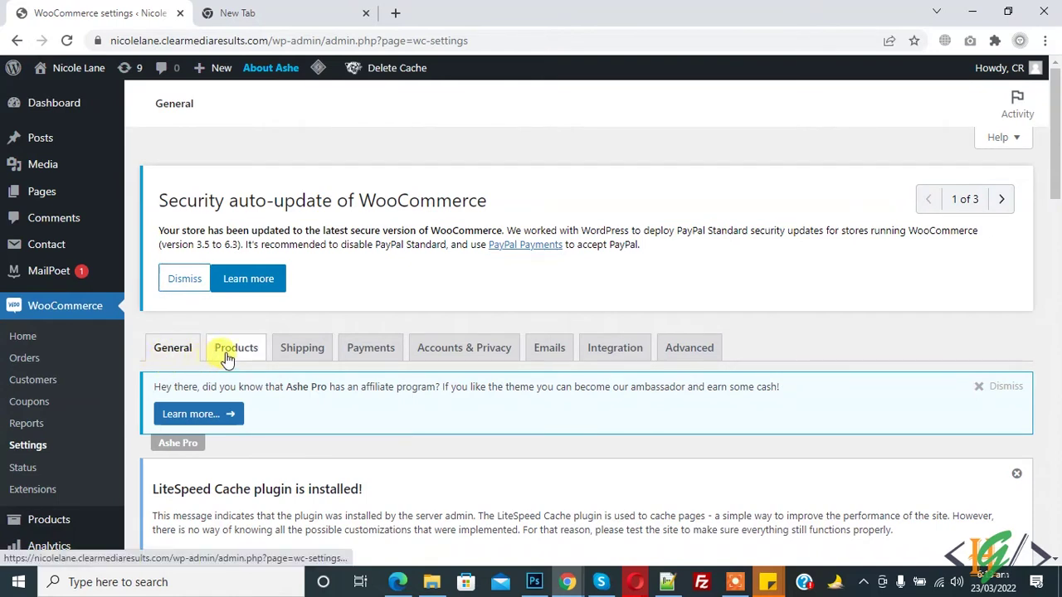
left_click(467, 352)
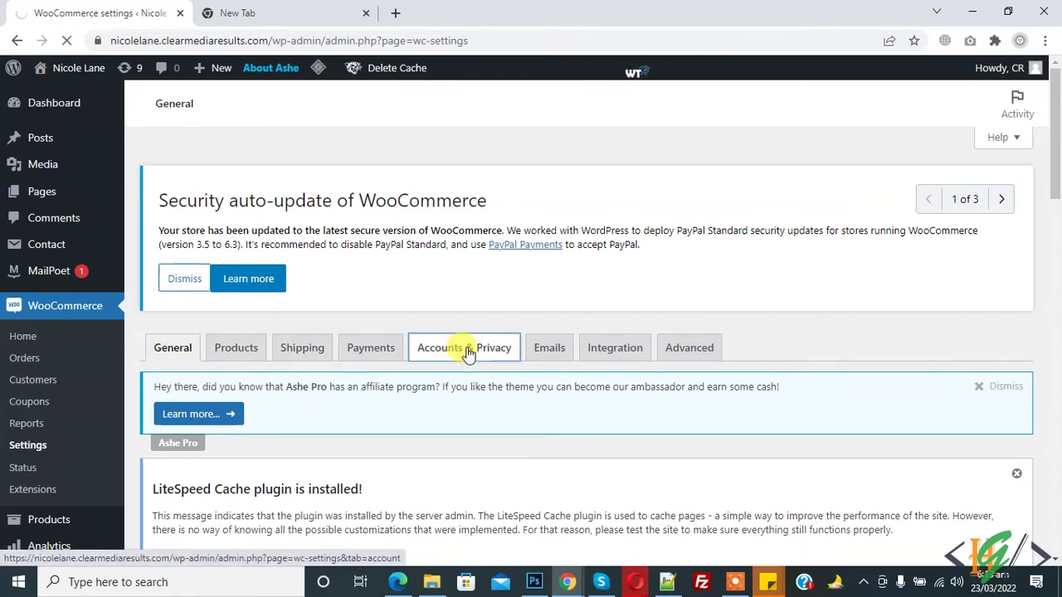
scroll(515, 257, "down", 2)
scroll(506, 219, "down", 7)
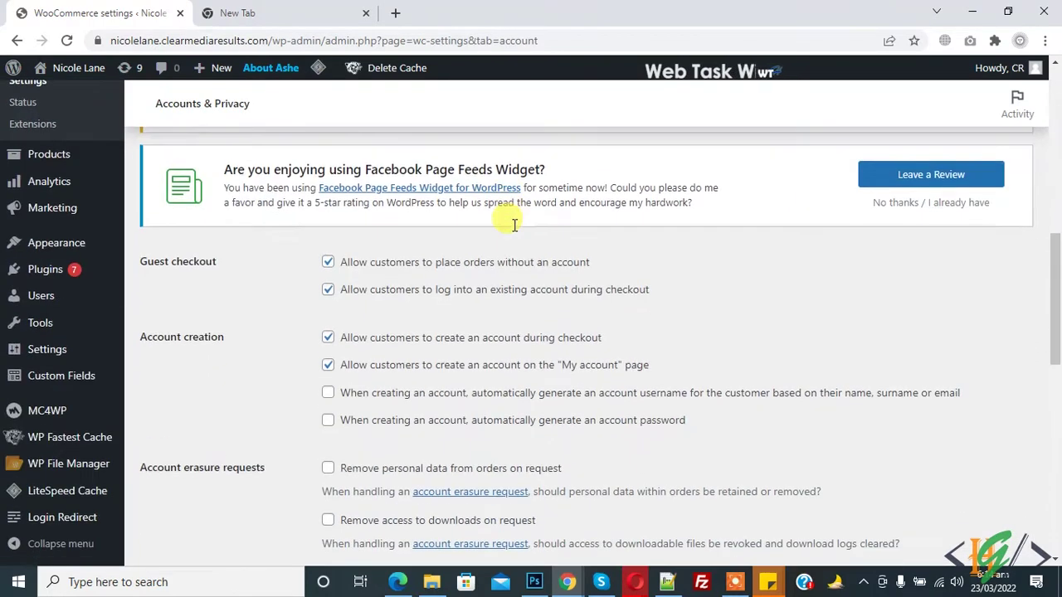
Disable 'Allow customers to place orders without an account' and save the changes.
triple_click(172, 201)
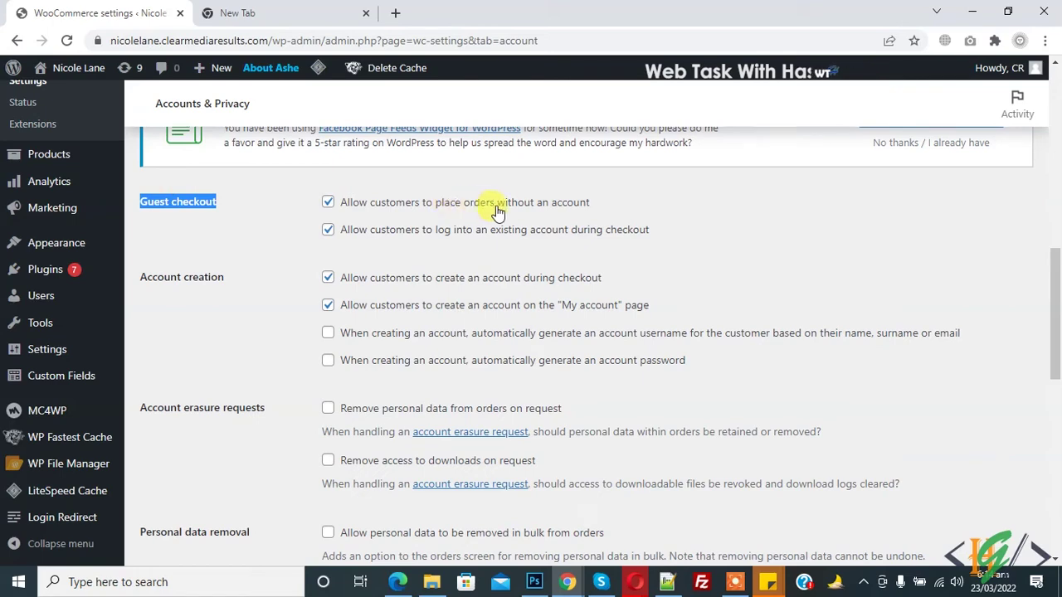
left_click(328, 203)
scroll(351, 304, "down", 10)
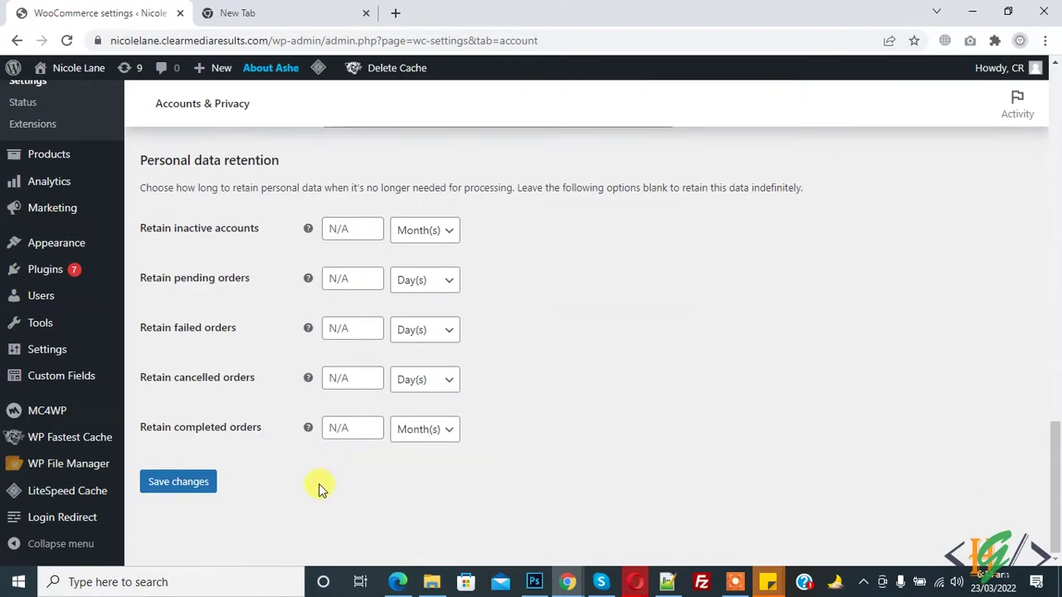
left_click(176, 482)
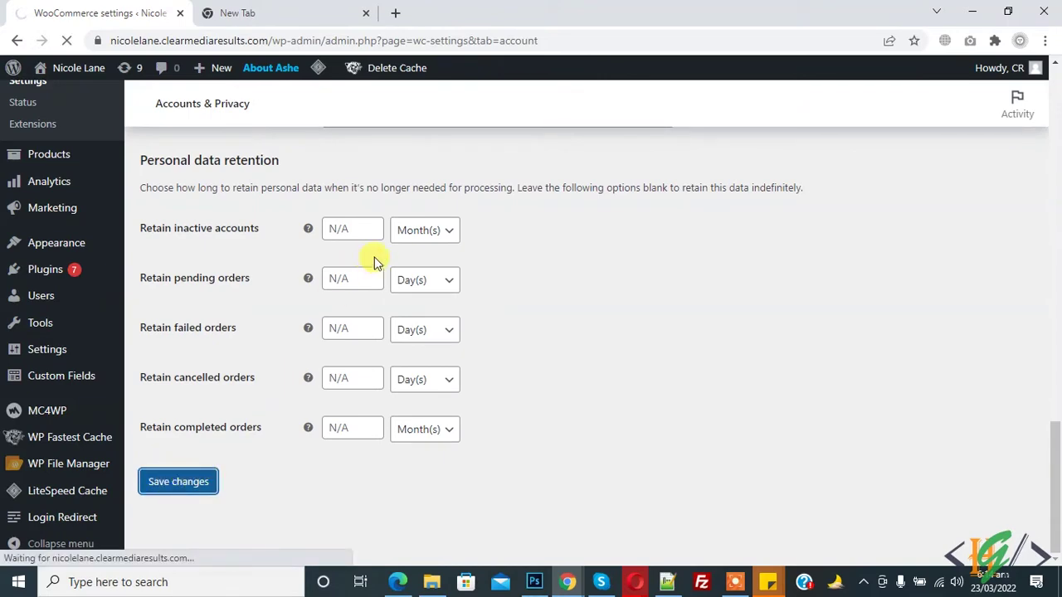
Return to the storefront checkout page to see the effect.
scroll(373, 261, "up", 2)
scroll(375, 262, "up", 3)
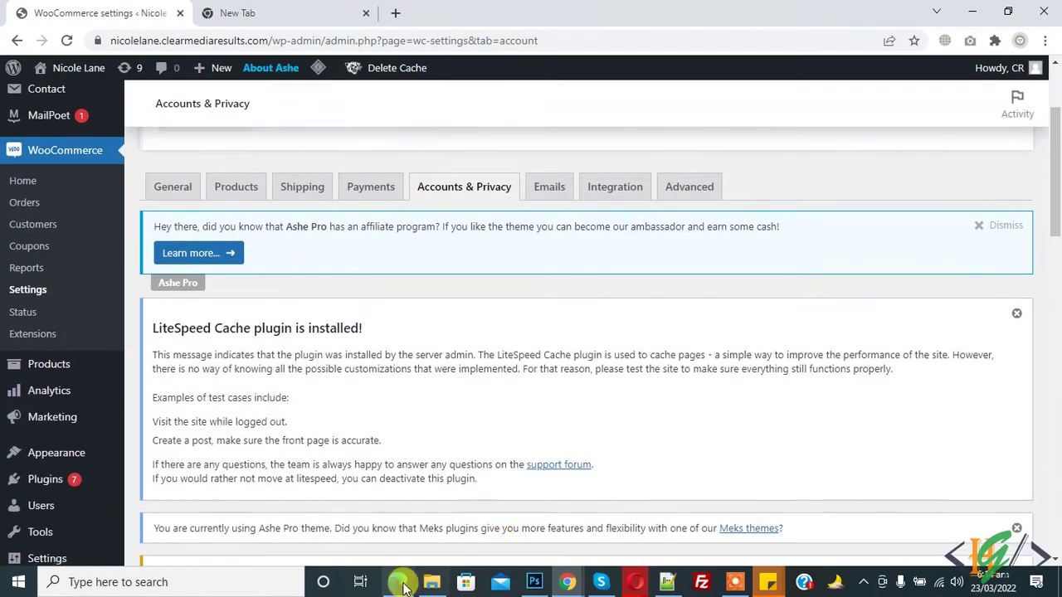
left_click(399, 581)
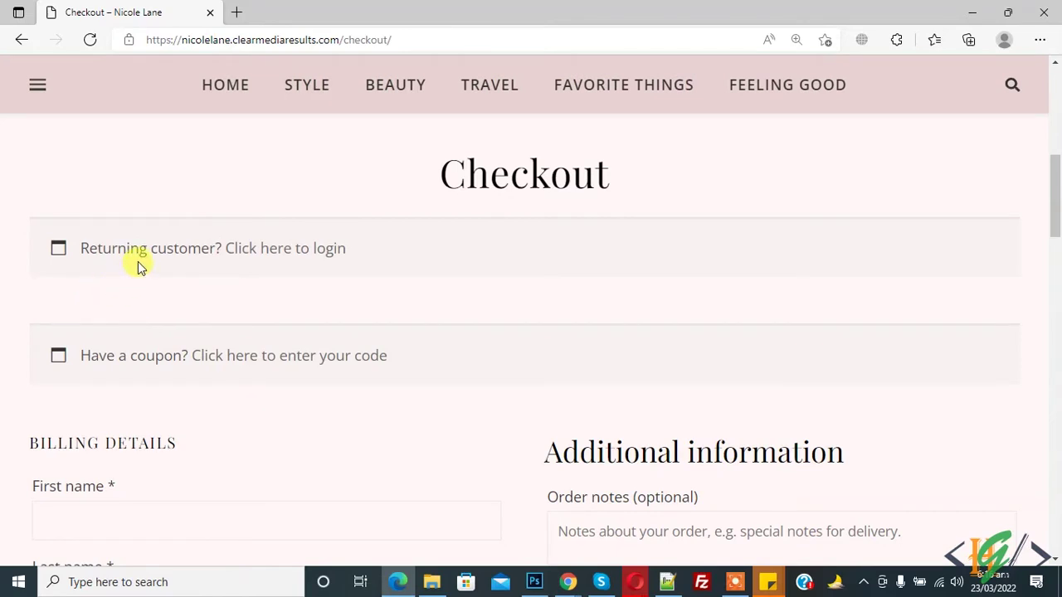
Expand the returning-customer login form and check the required username and password fields and the order total.
left_click(282, 249)
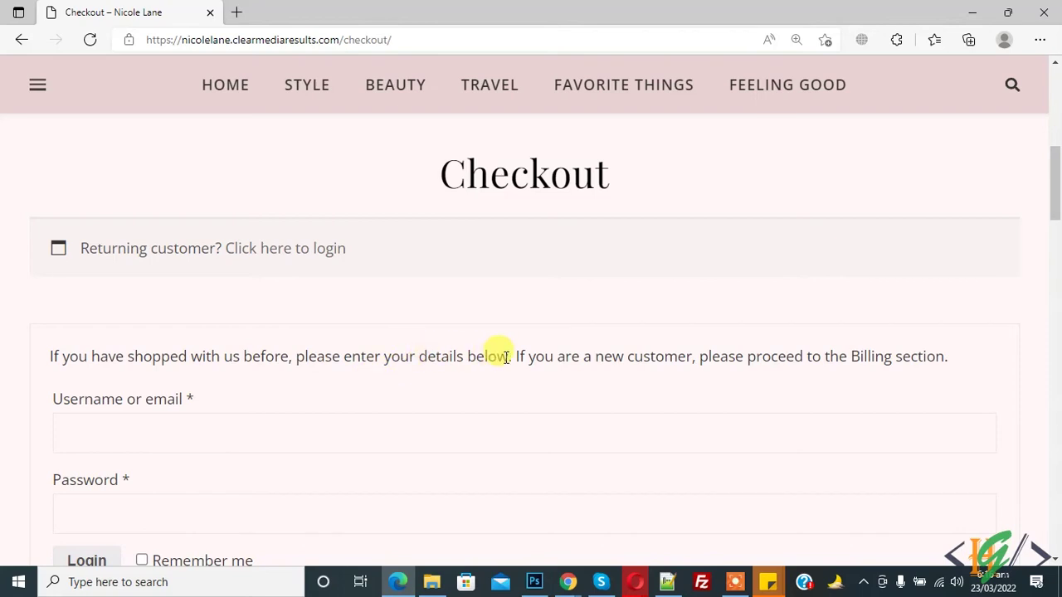
scroll(237, 407, "down", 1)
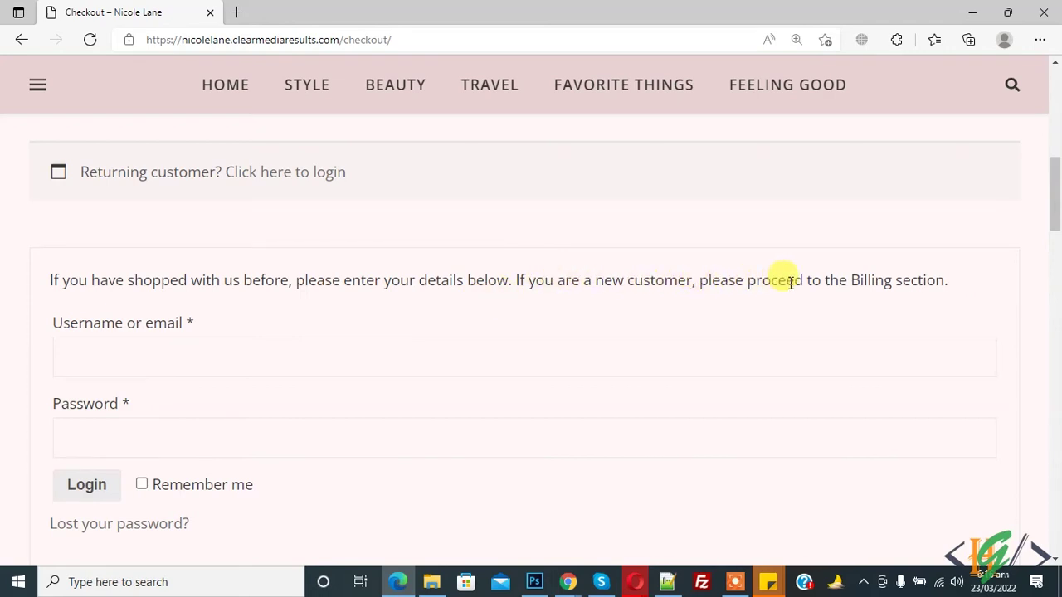
scroll(9, 282, "down", 5)
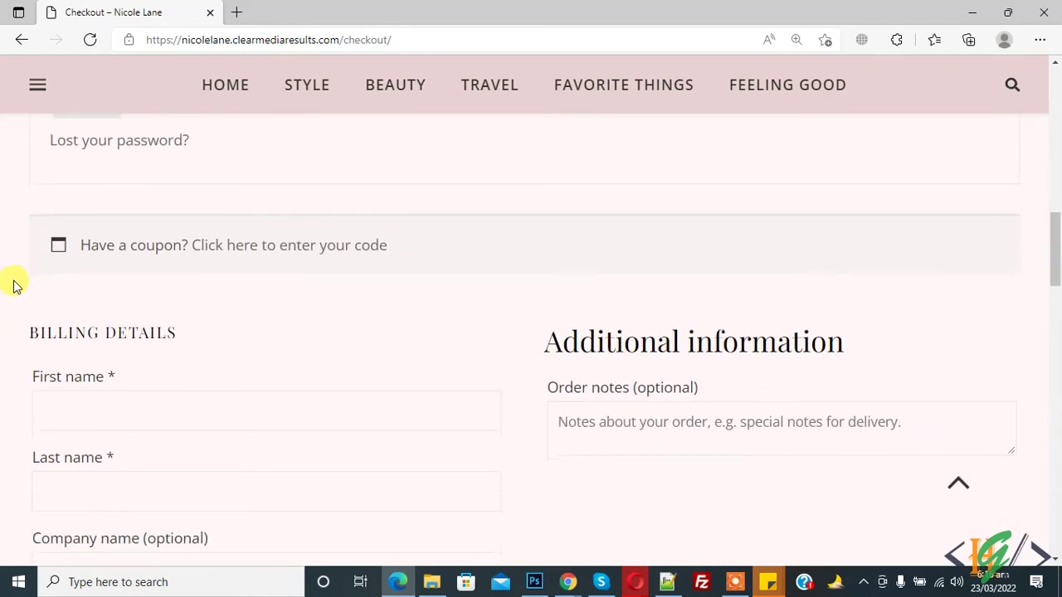
scroll(99, 332, "down", 3)
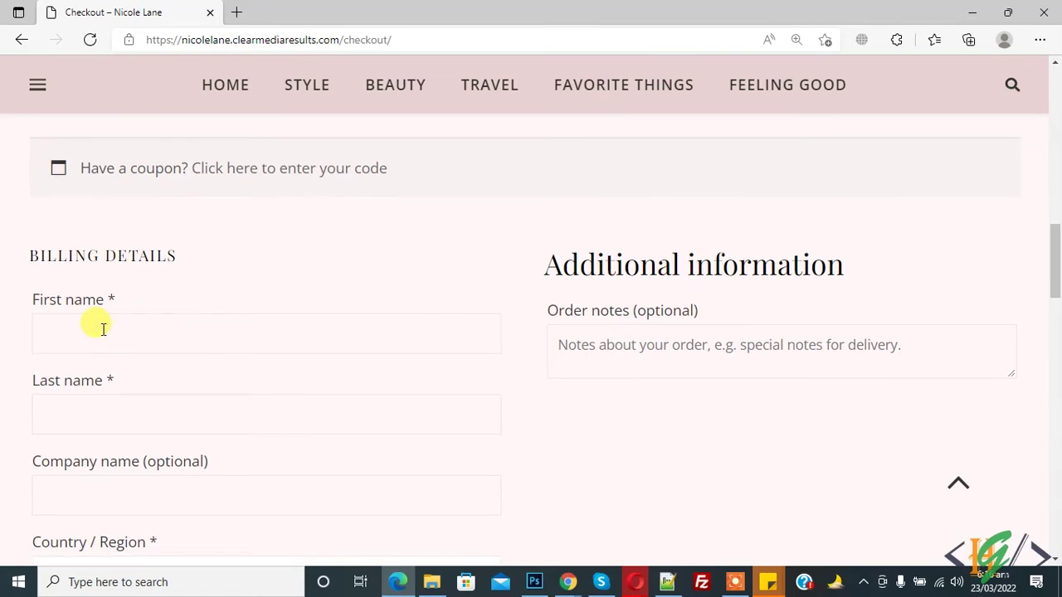
scroll(103, 329, "down", 7)
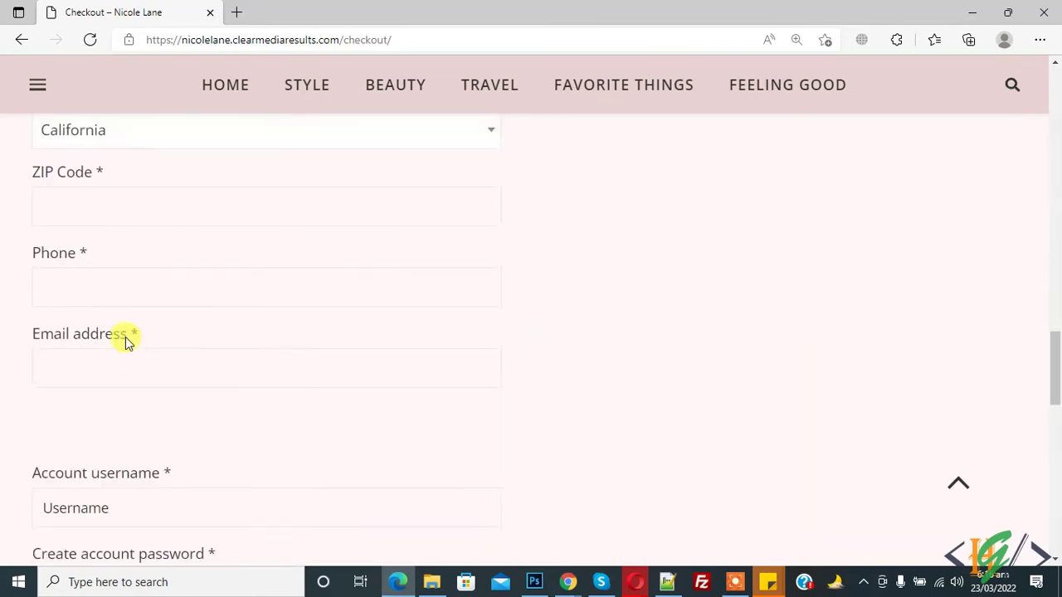
scroll(100, 383, "down", 2)
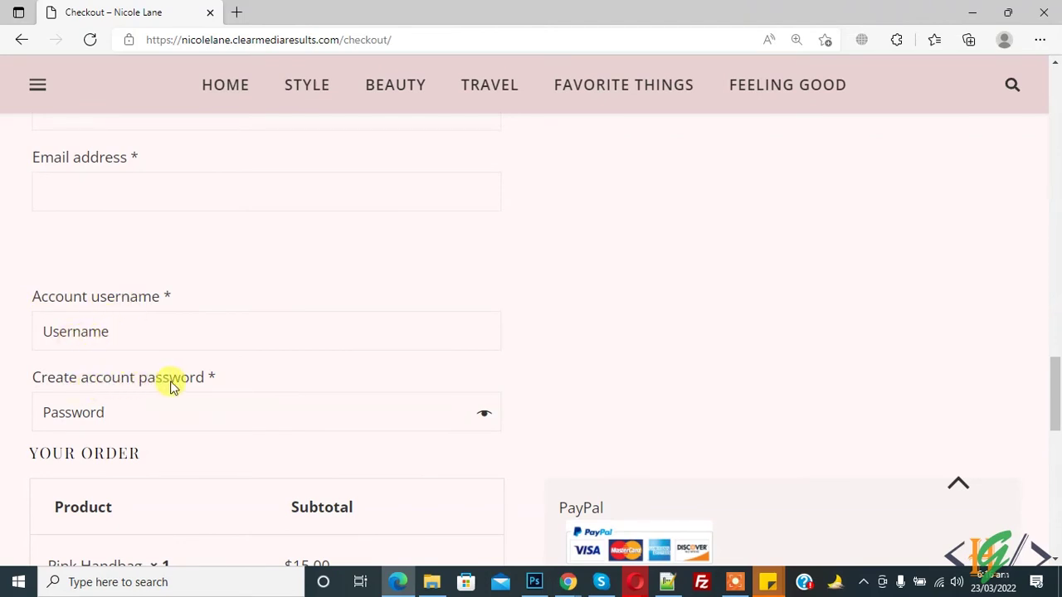
scroll(171, 384, "down", 4)
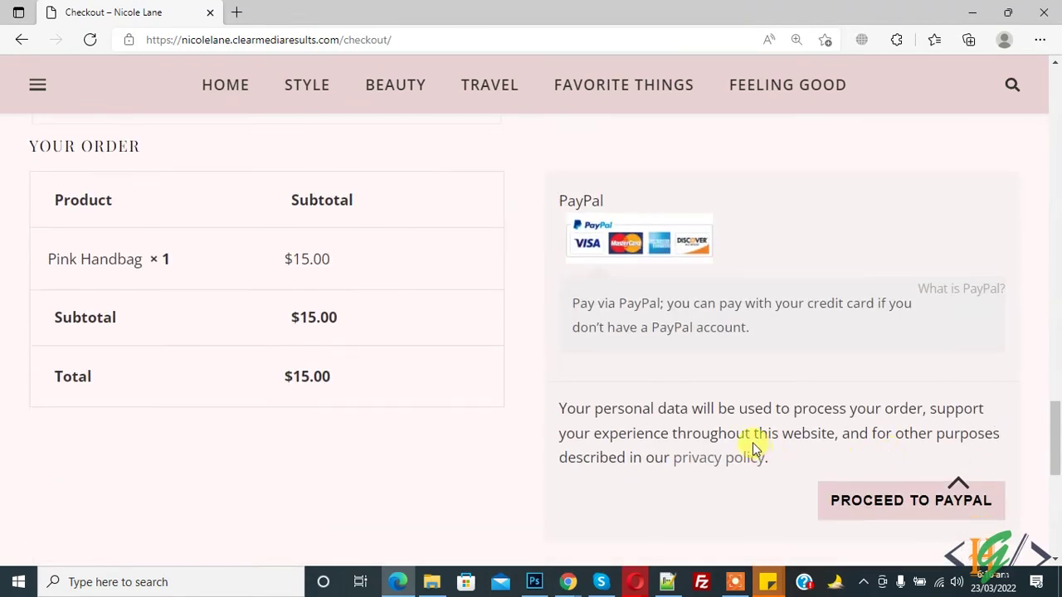
scroll(289, 303, "up", 2)
scroll(351, 347, "down", 4)
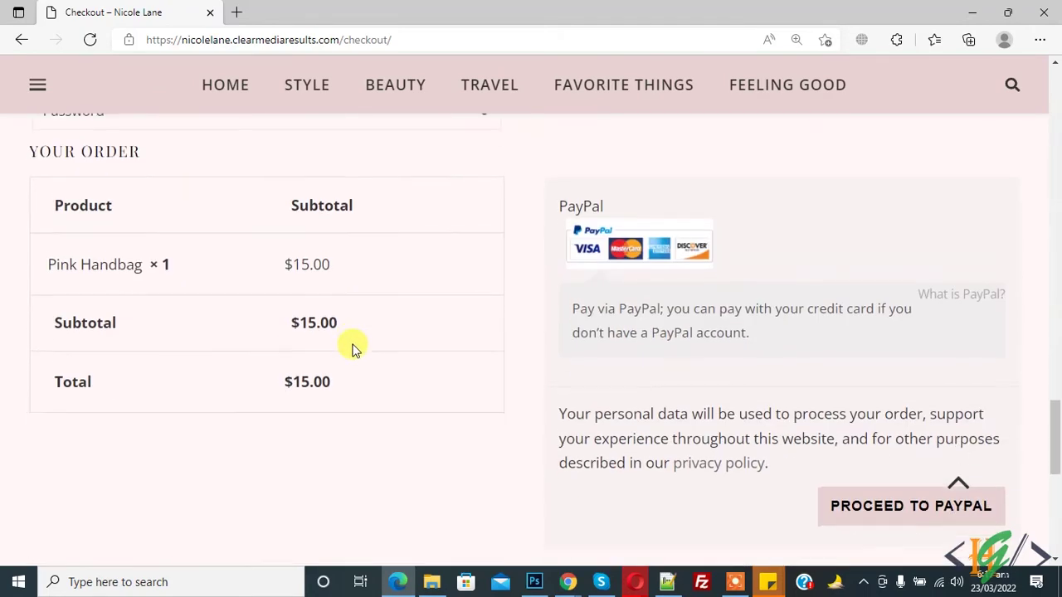
left_click(398, 581)
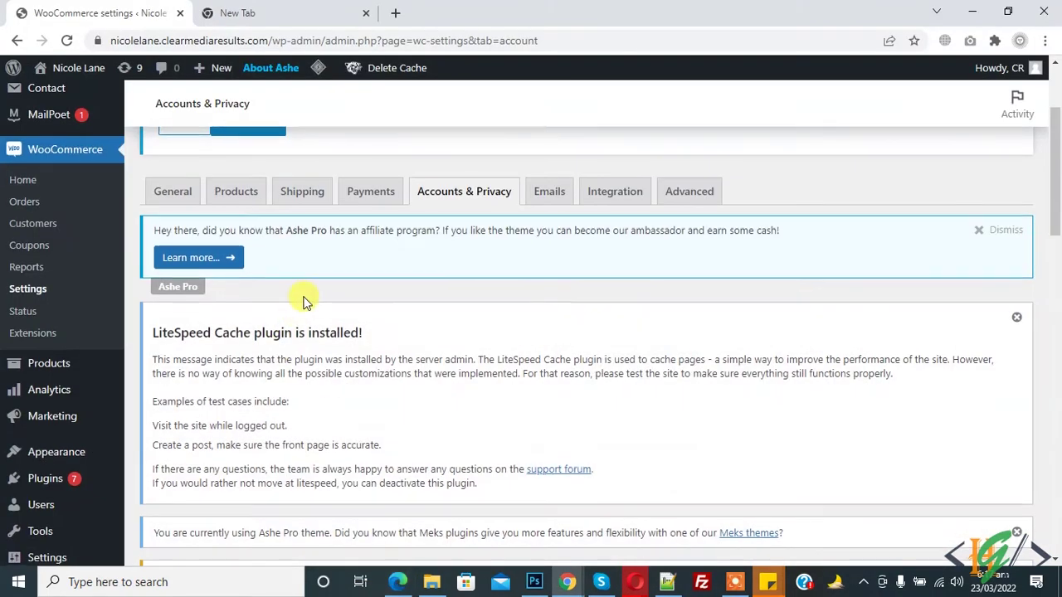
Scroll the Accounts & Privacy tab down to the Guest checkout and Account creation options.
scroll(315, 301, "down", 4)
scroll(329, 300, "down", 2)
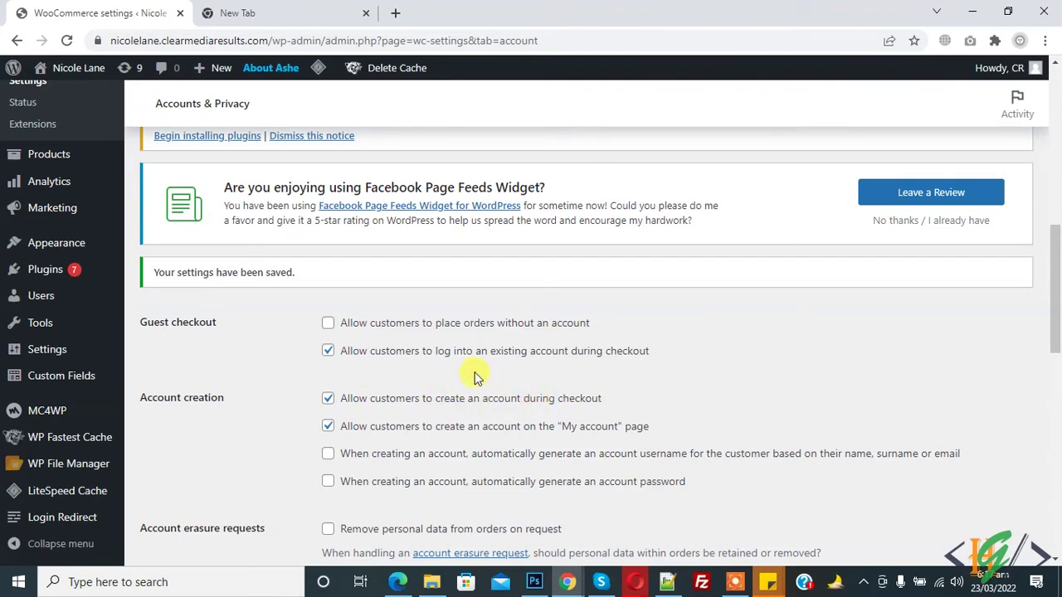
scroll(390, 351, "down", 1)
Check the checkout's returning-customer login, billing details and required account username and password fields.
left_click(399, 582)
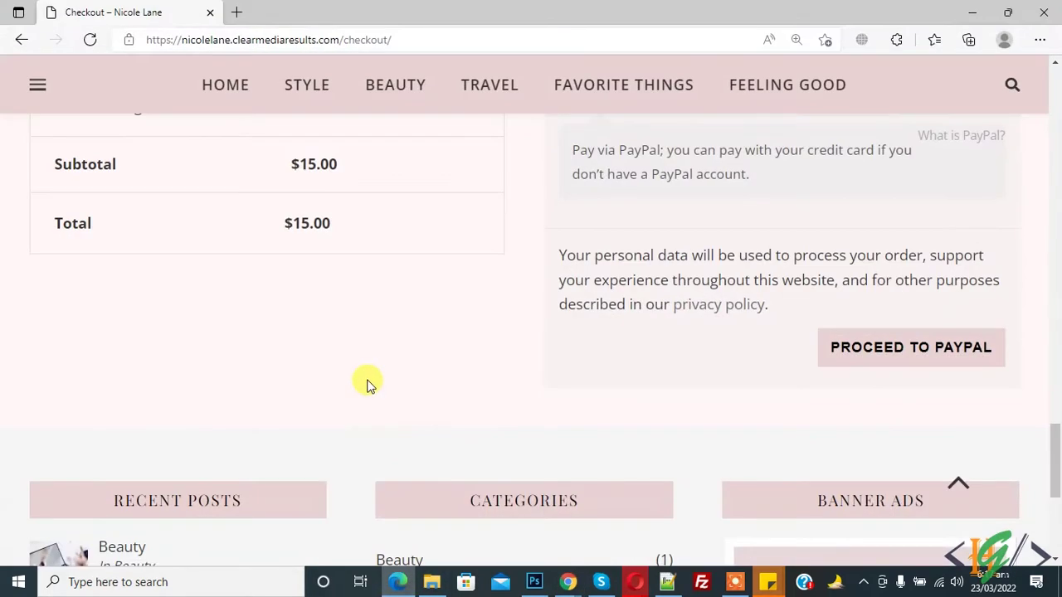
scroll(295, 307, "up", 10)
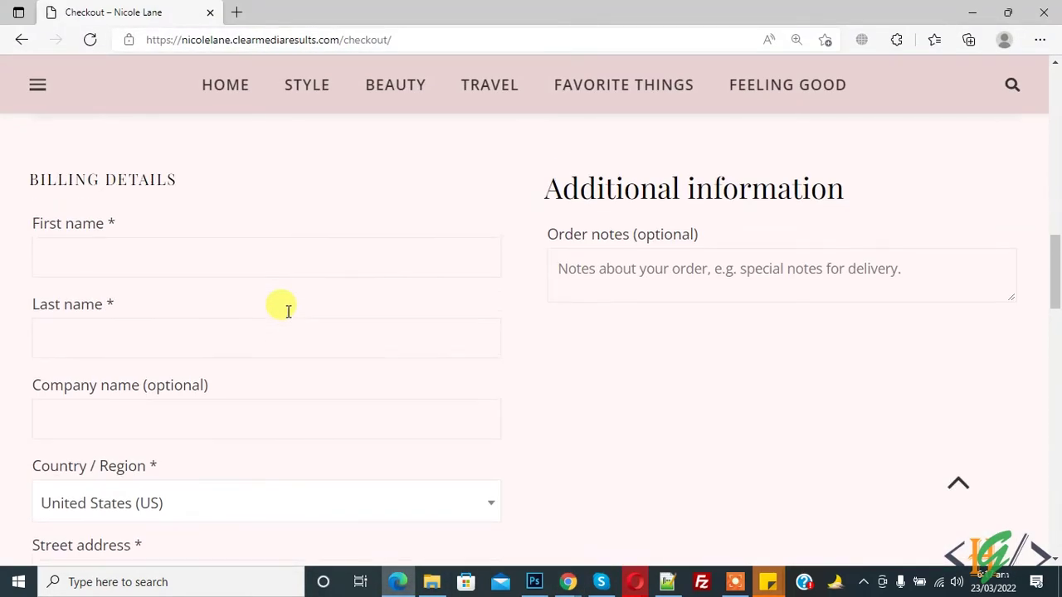
scroll(287, 311, "down", 2)
scroll(287, 311, "up", 4)
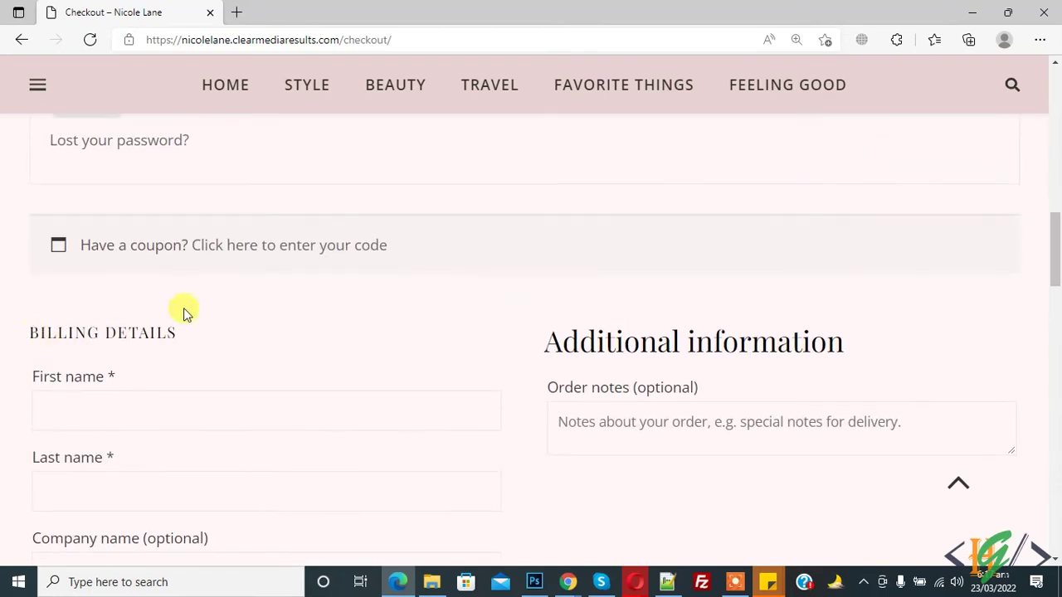
scroll(187, 308, "up", 2)
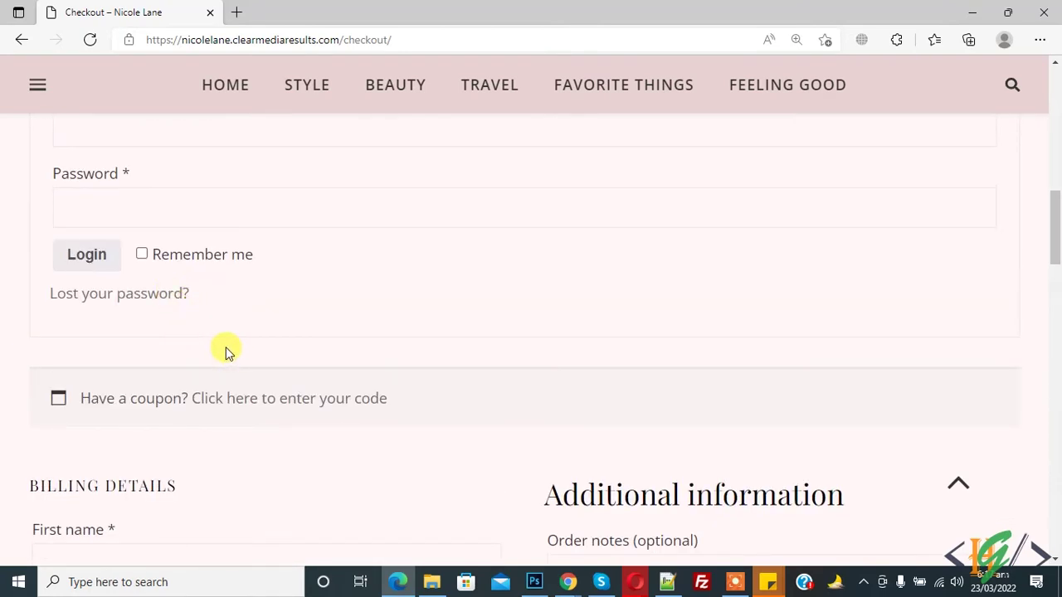
scroll(228, 347, "up", 3)
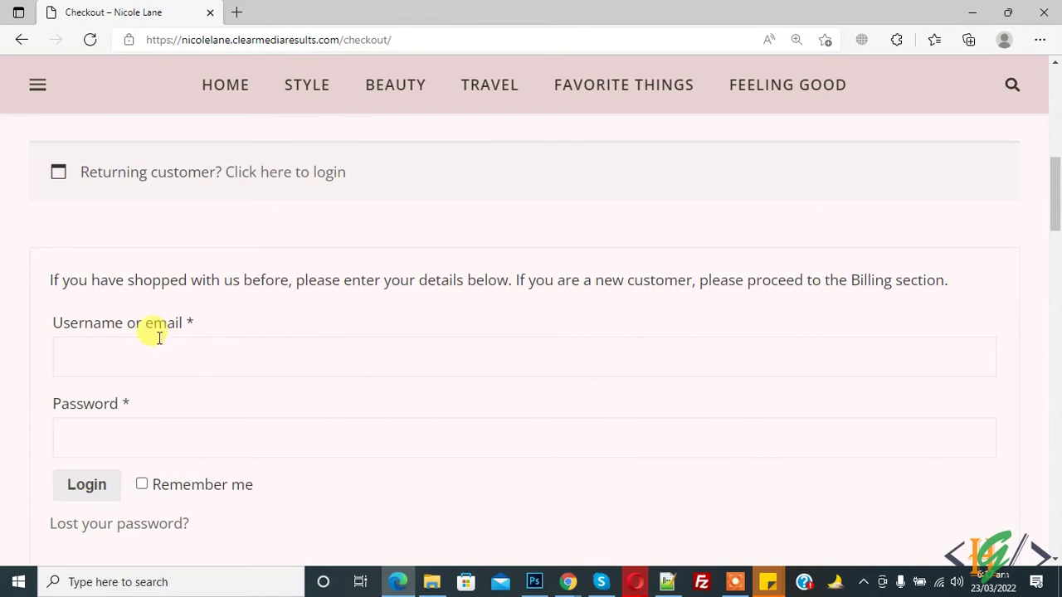
scroll(166, 344, "down", 6)
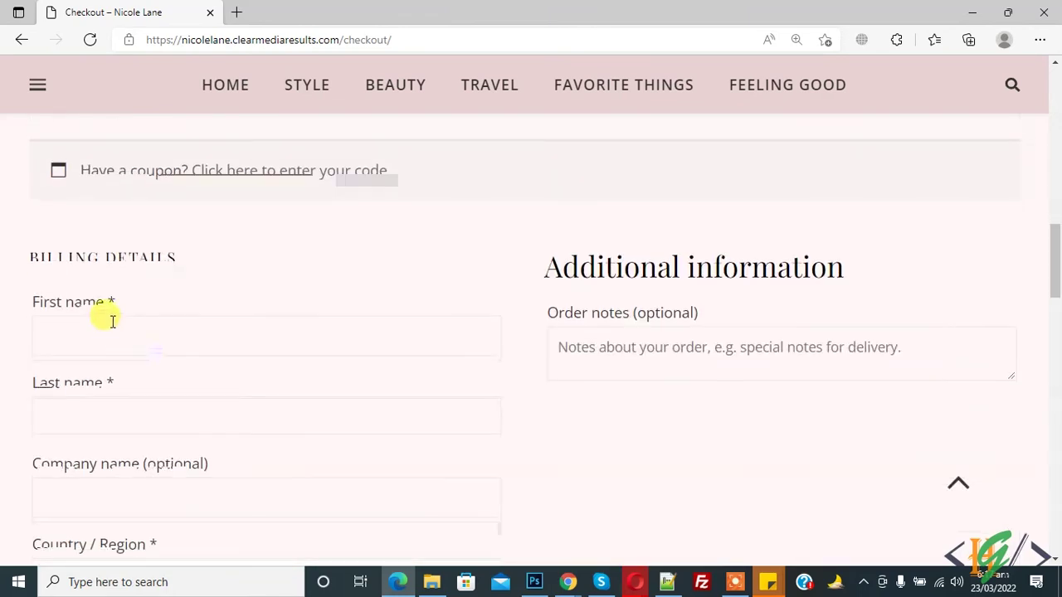
scroll(173, 315, "down", 9)
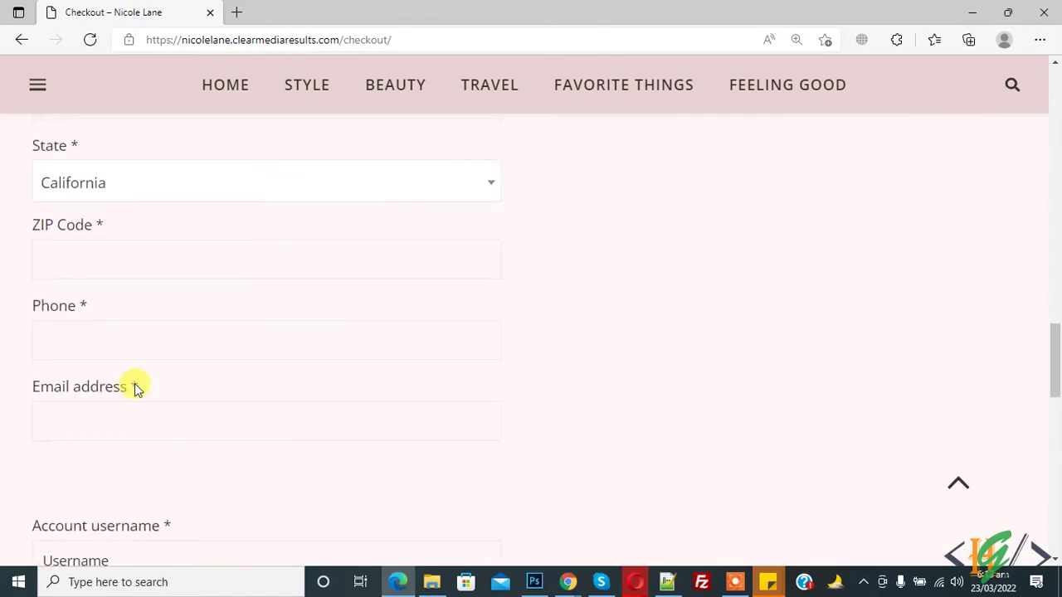
scroll(132, 389, "down", 3)
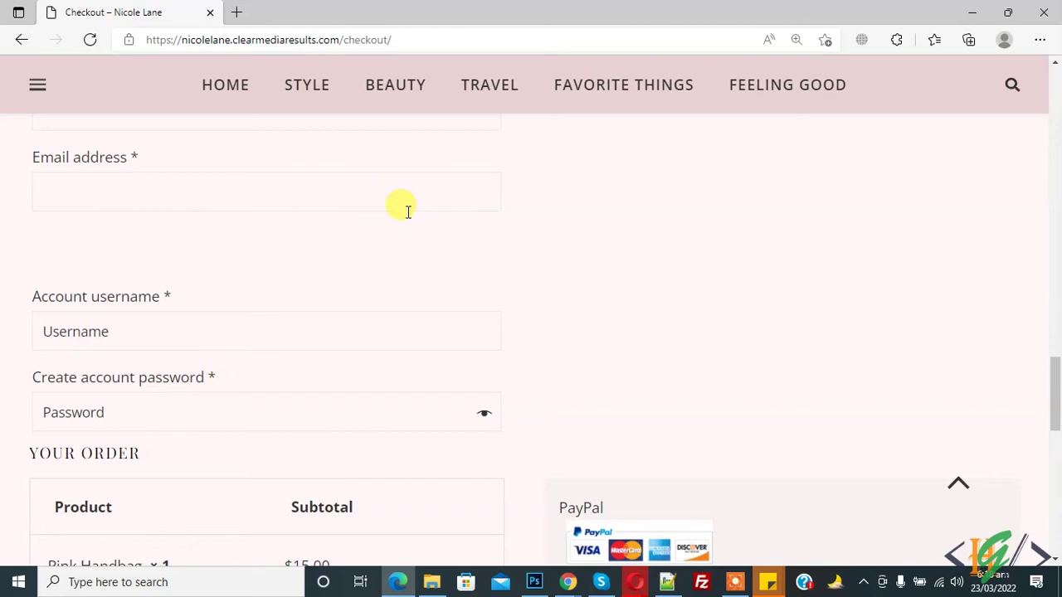
left_click(399, 581)
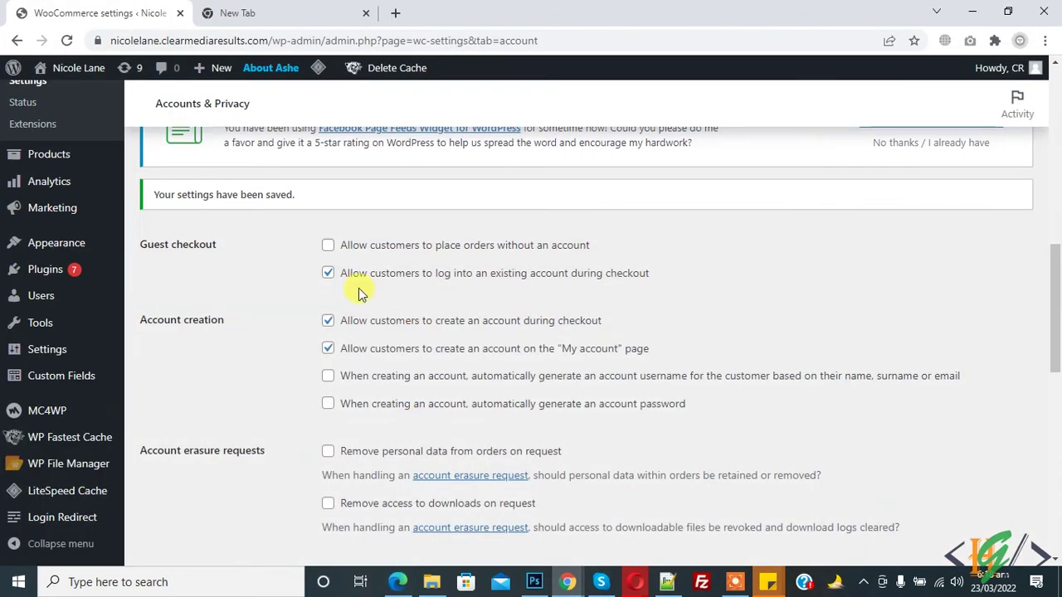
Turn off 'Allow customers to create an account during checkout', save, and reload the checkout.
scroll(300, 291, "up", 1)
scroll(300, 297, "down", 1)
scroll(304, 335, "down", 9)
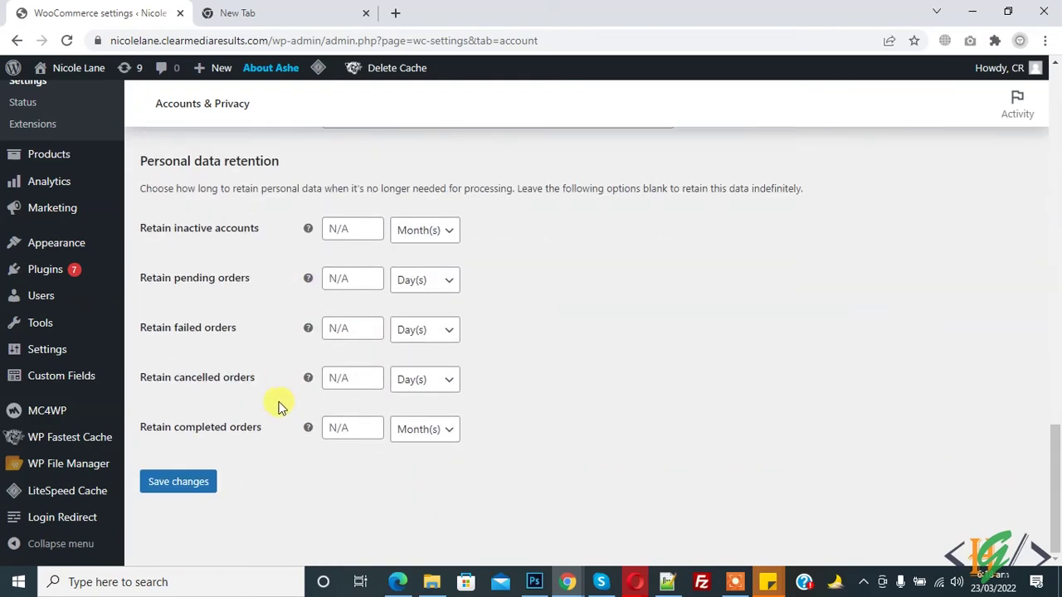
left_click(194, 487)
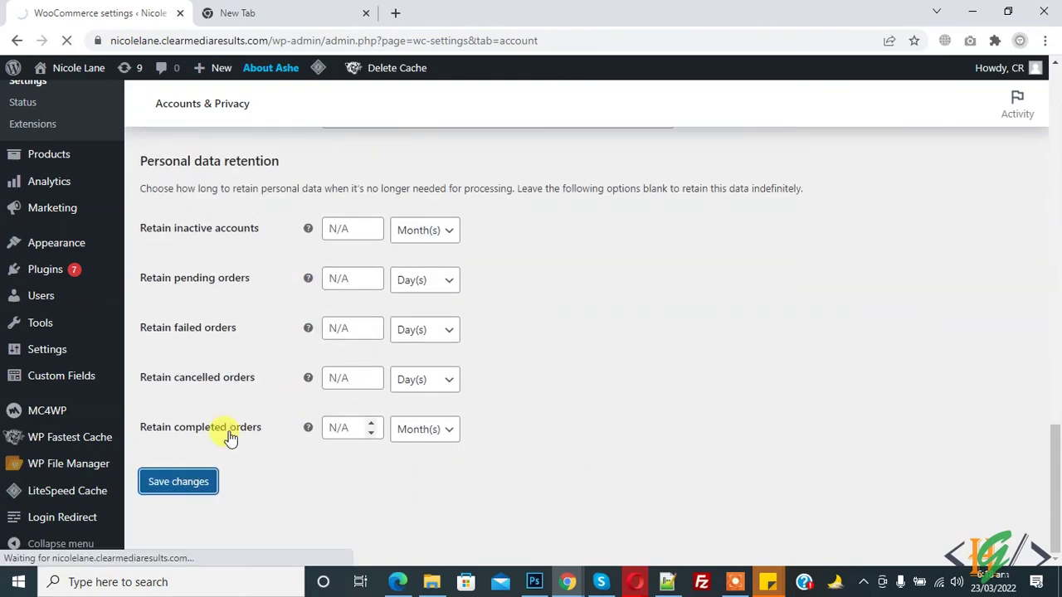
scroll(307, 320, "down", 6)
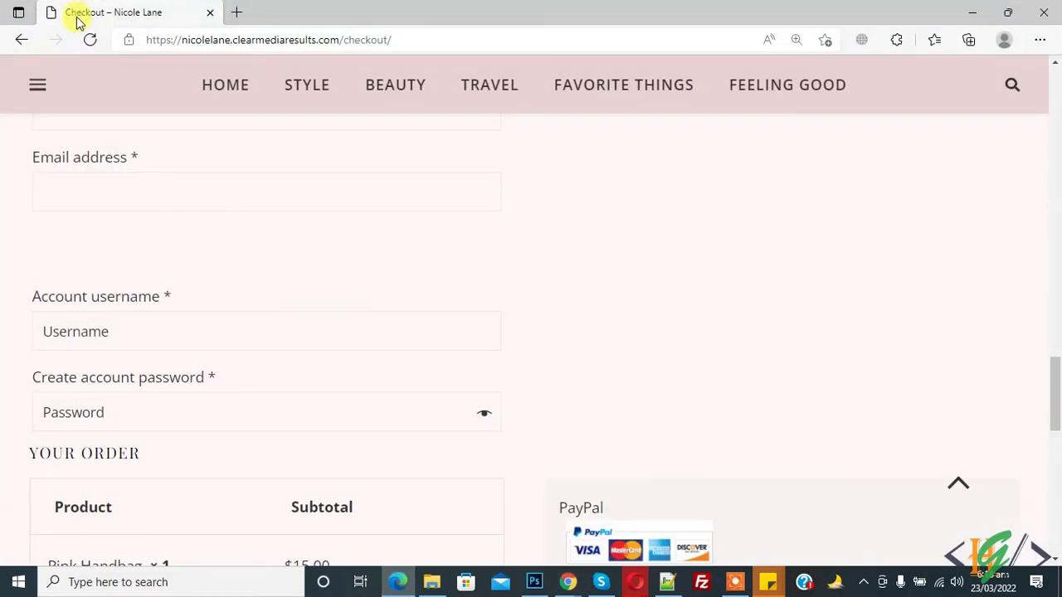
left_click(398, 582)
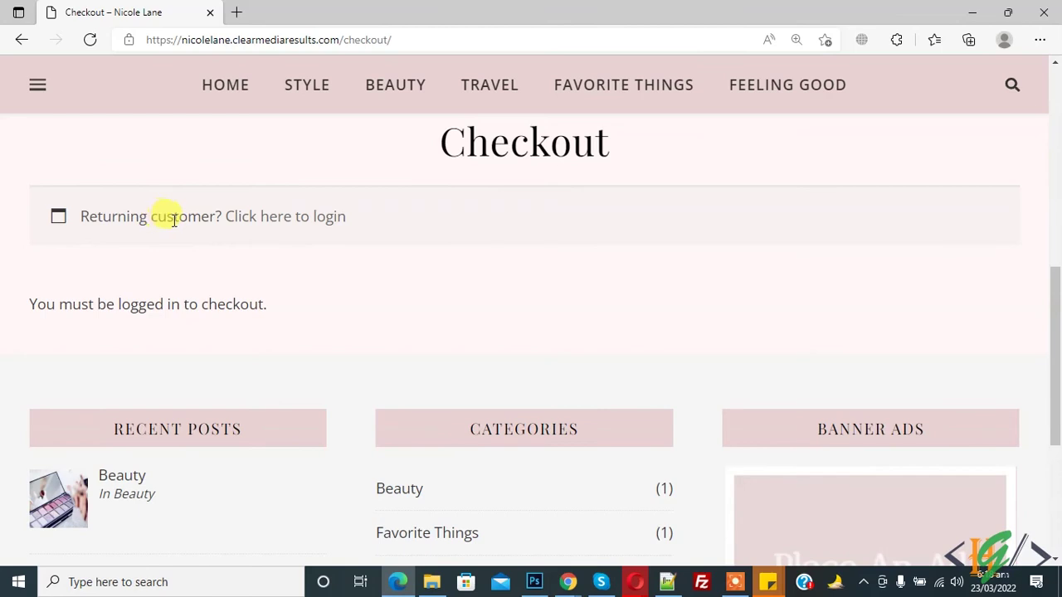
Expand the returning-customer login form on the login-only checkout page and review it.
left_click(279, 220)
scroll(241, 239, "down", 5)
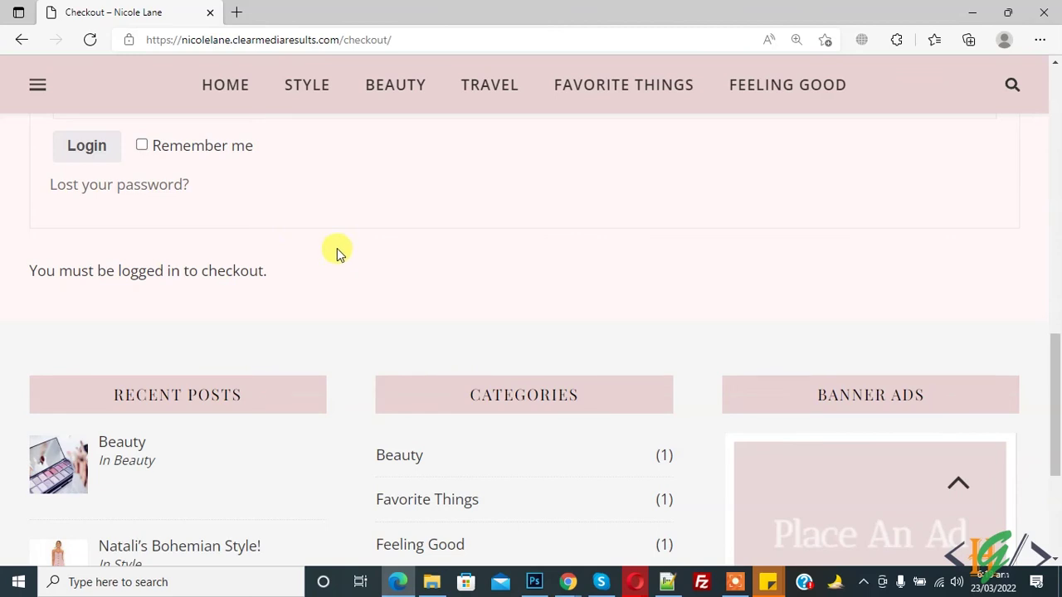
scroll(357, 236, "down", 1)
scroll(359, 242, "up", 1)
left_click(399, 577)
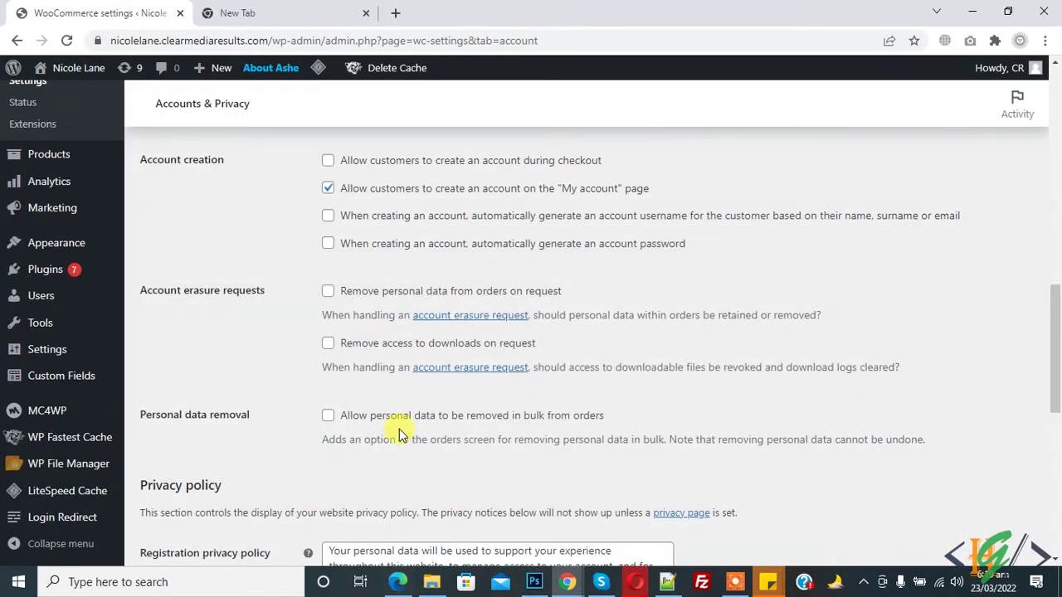
scroll(356, 325, "up", 1)
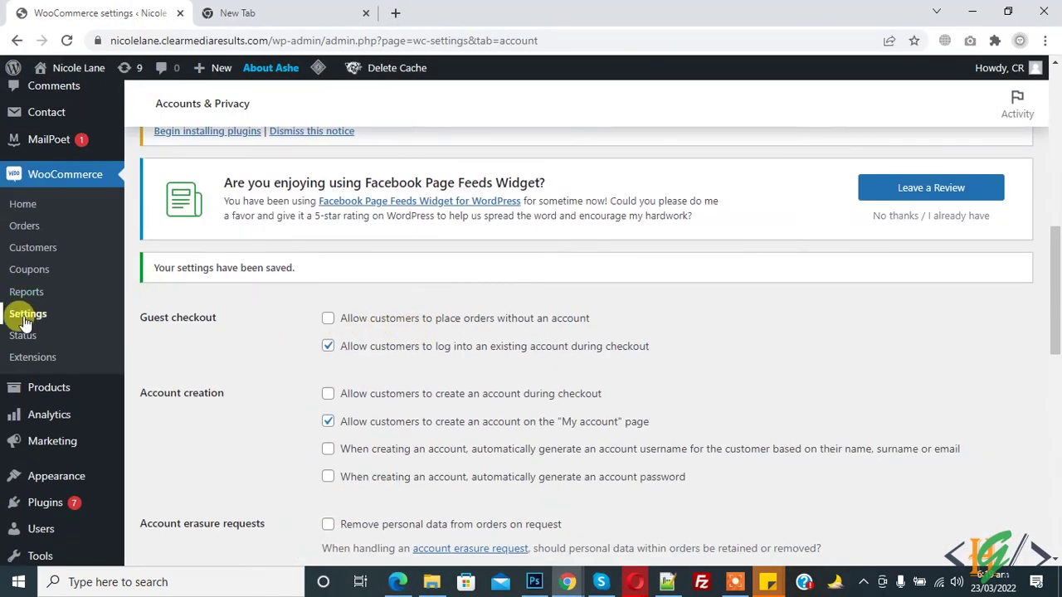
scroll(195, 308, "up", 6)
scroll(406, 294, "up", 1)
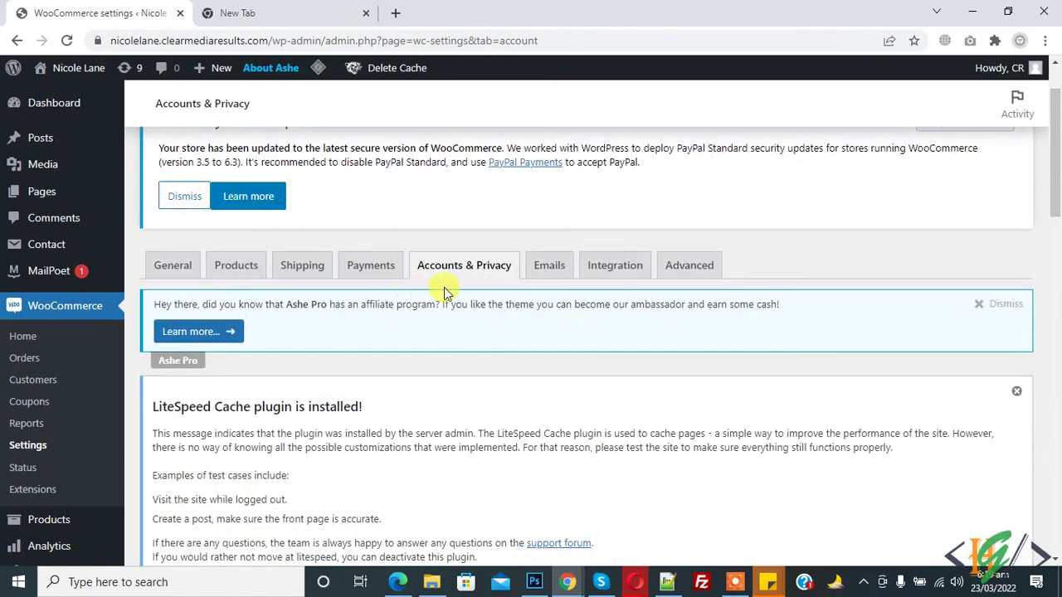
scroll(467, 274, "down", 5)
scroll(292, 322, "down", 2)
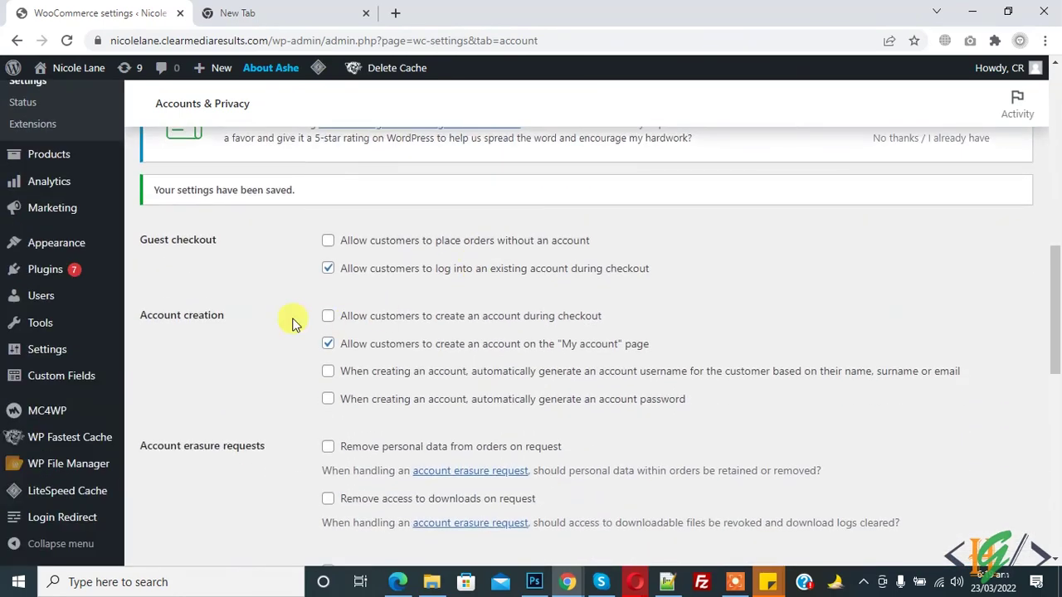